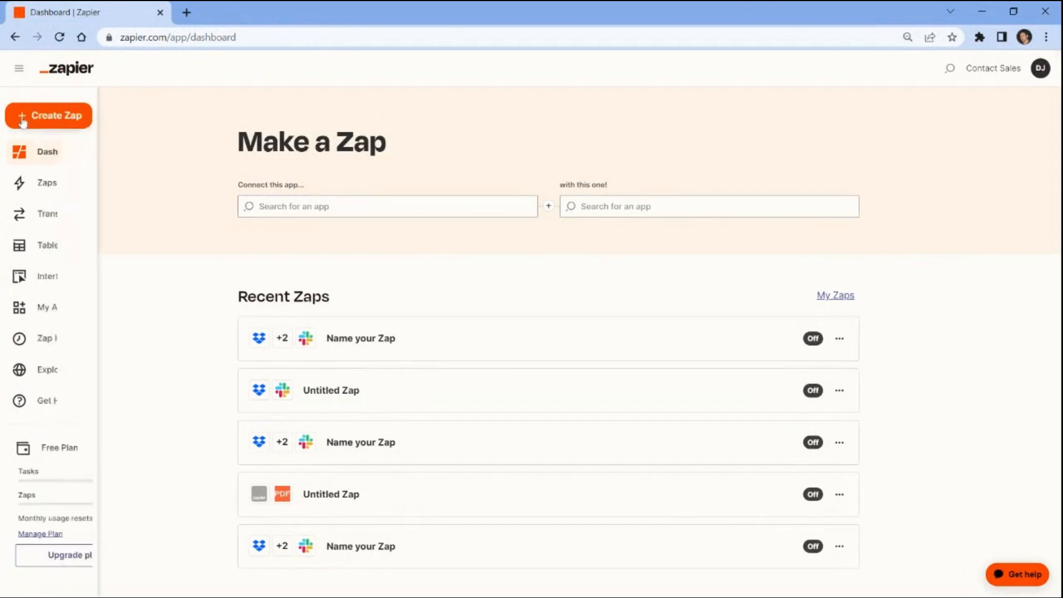
# - Create a Zap triggered by Slack's New Message Posted to Channel event and proceed to the trigger settings
pyautogui.click(22, 119)
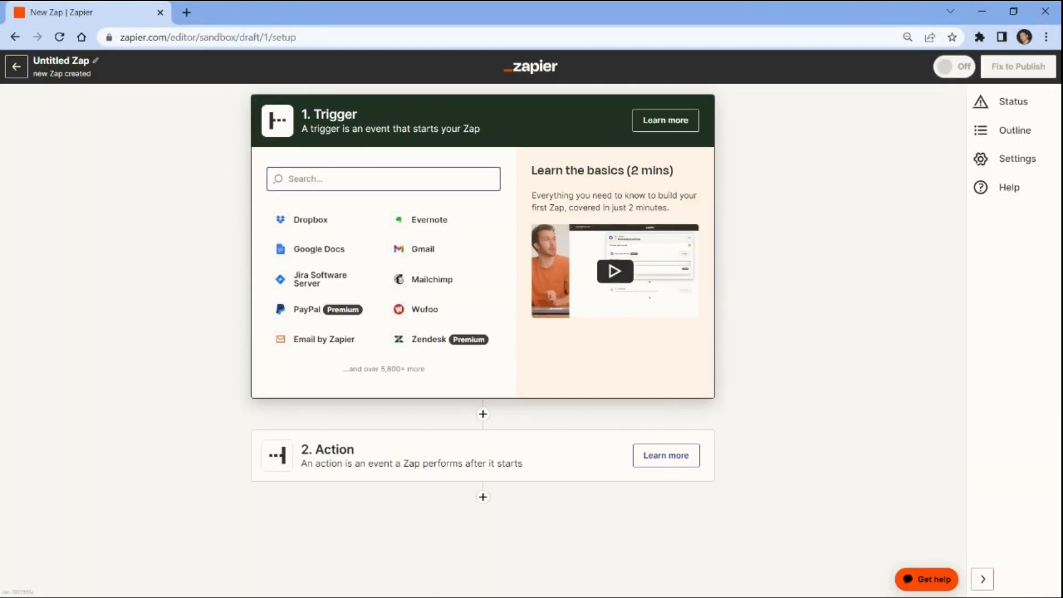
pyautogui.write('Slak')
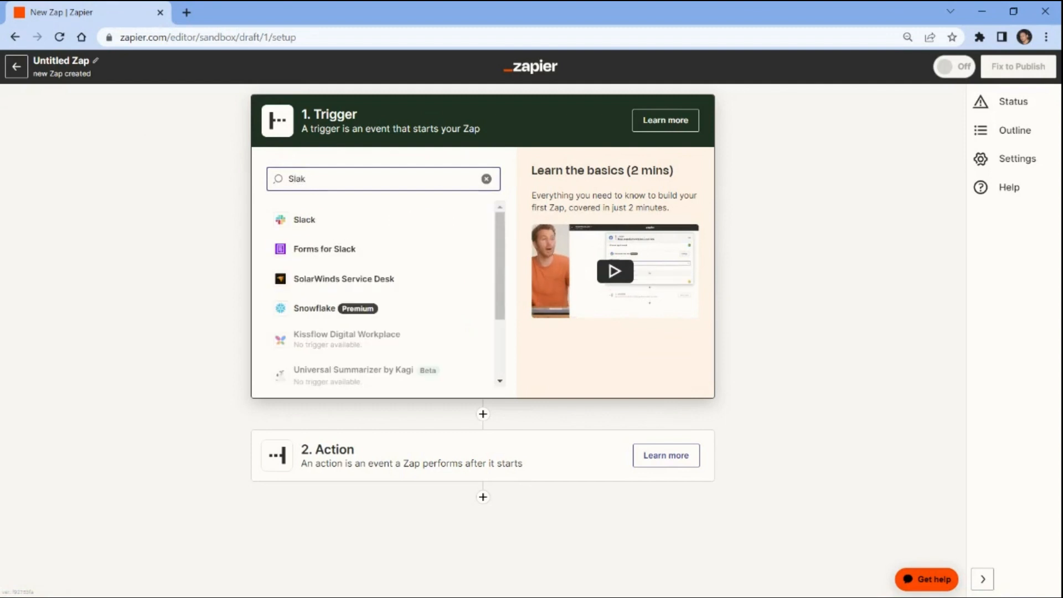
pyautogui.click(304, 220)
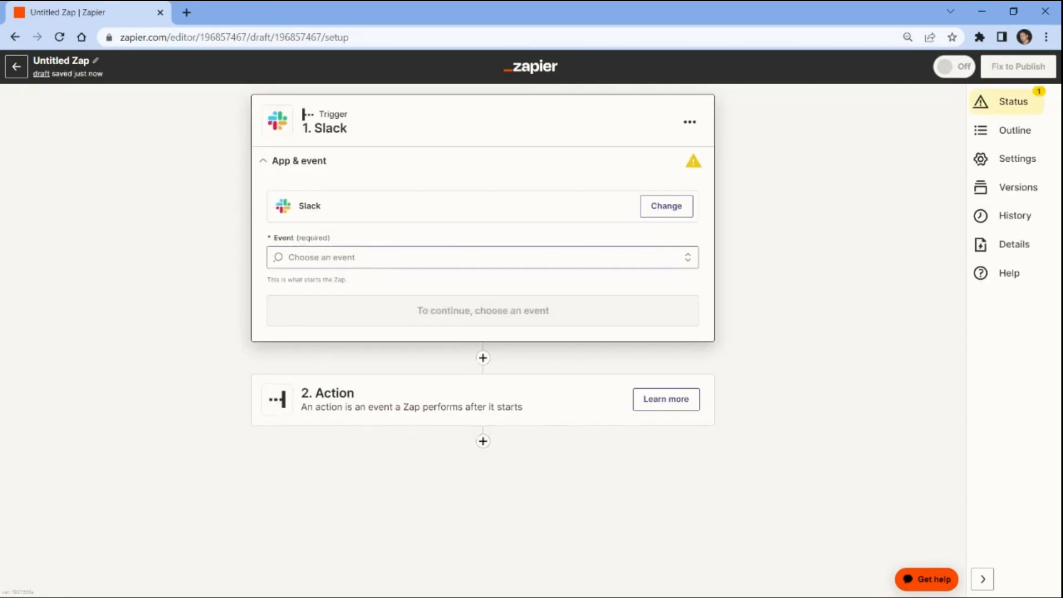
pyautogui.click(482, 258)
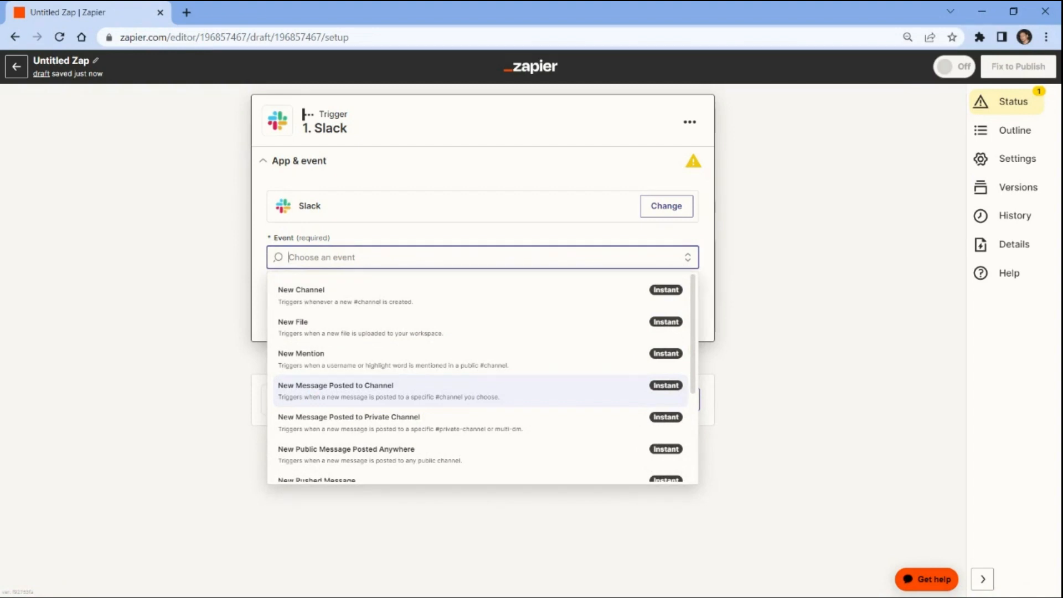
pyautogui.click(297, 391)
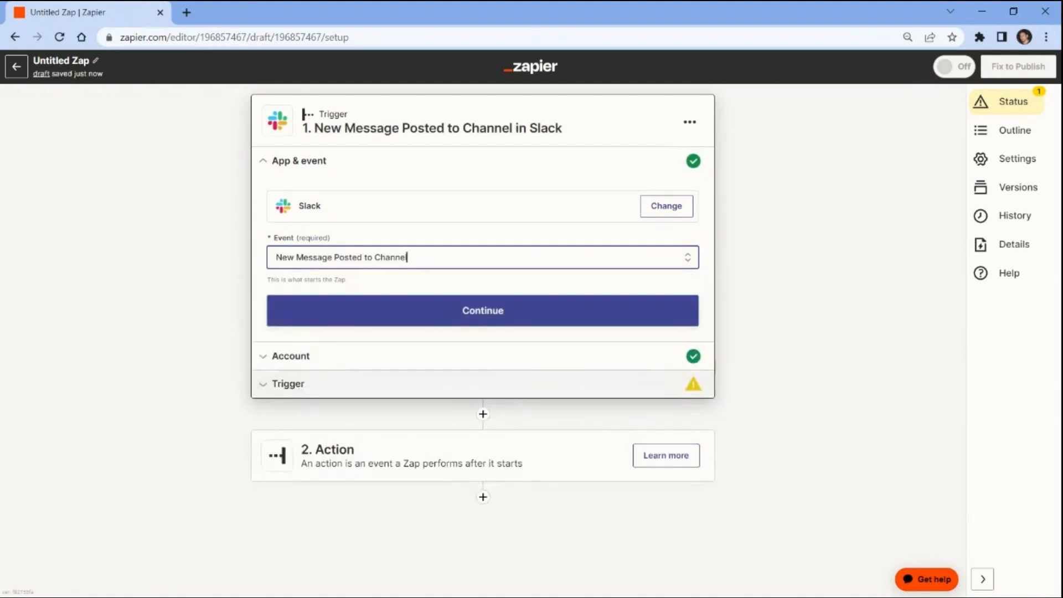
pyautogui.click(296, 311)
pyautogui.click(298, 313)
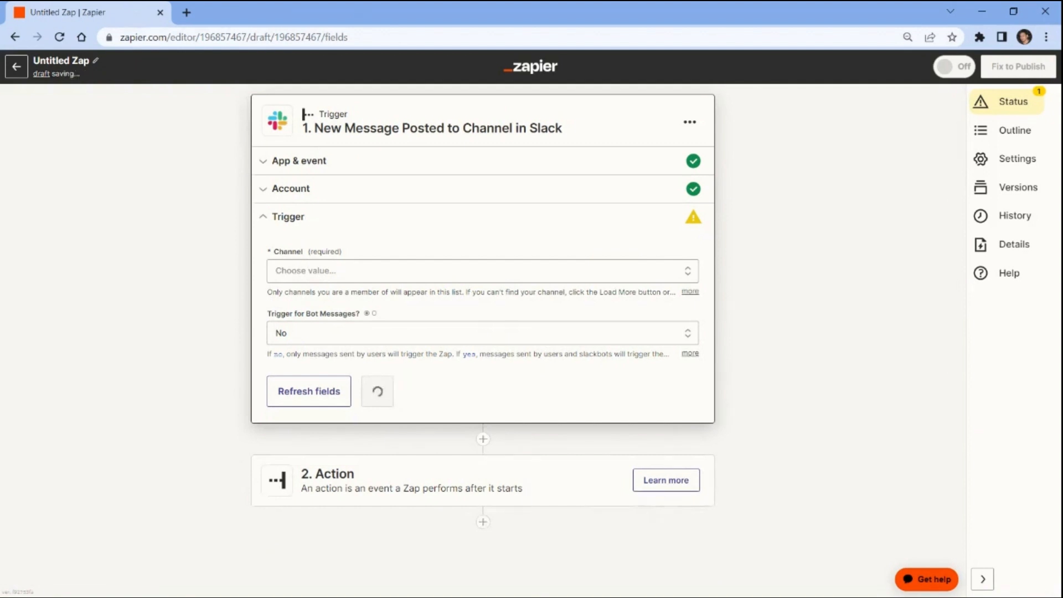
# - Set the trigger's channel to content with bot messages set to No, and test the trigger
pyautogui.click(283, 273)
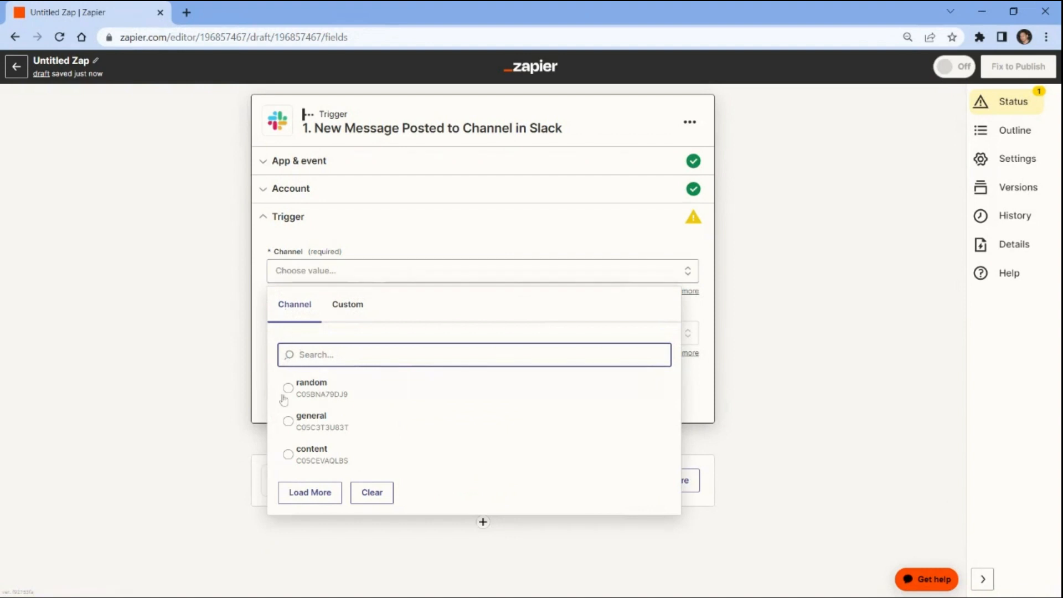
pyautogui.click(288, 455)
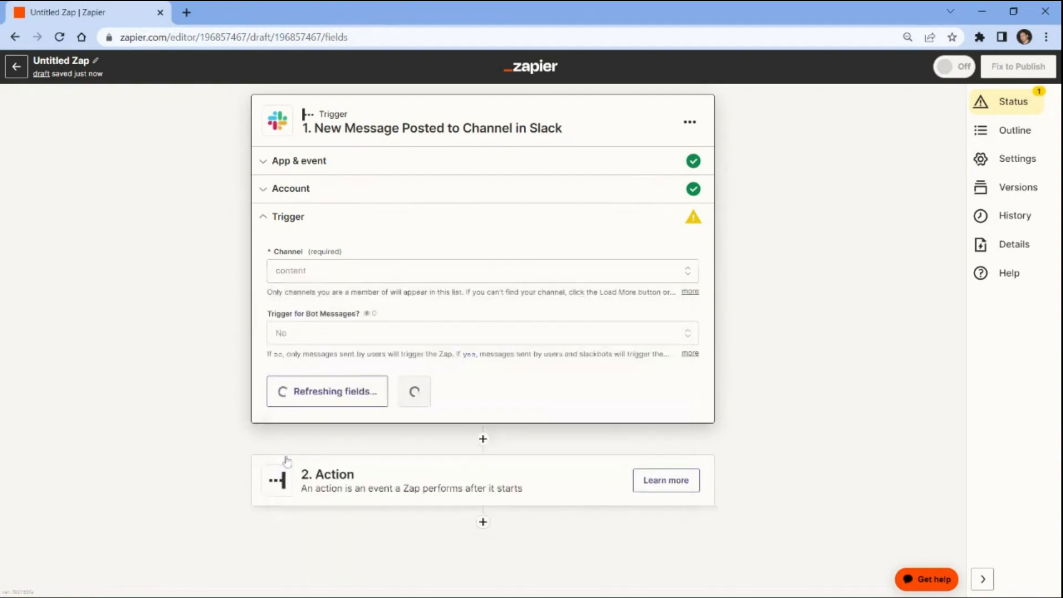
pyautogui.click(296, 338)
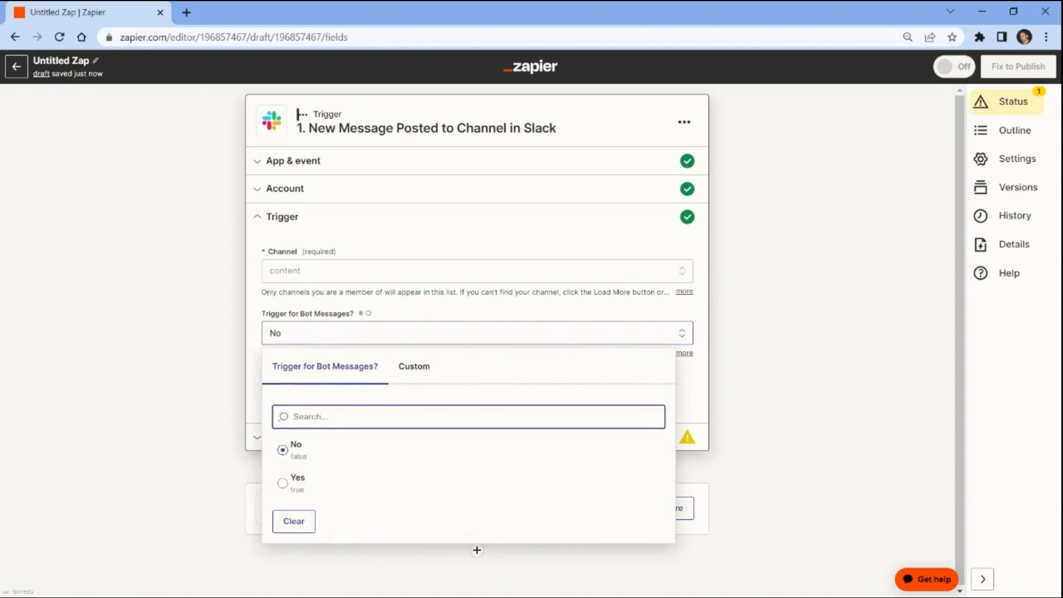
pyautogui.click(287, 450)
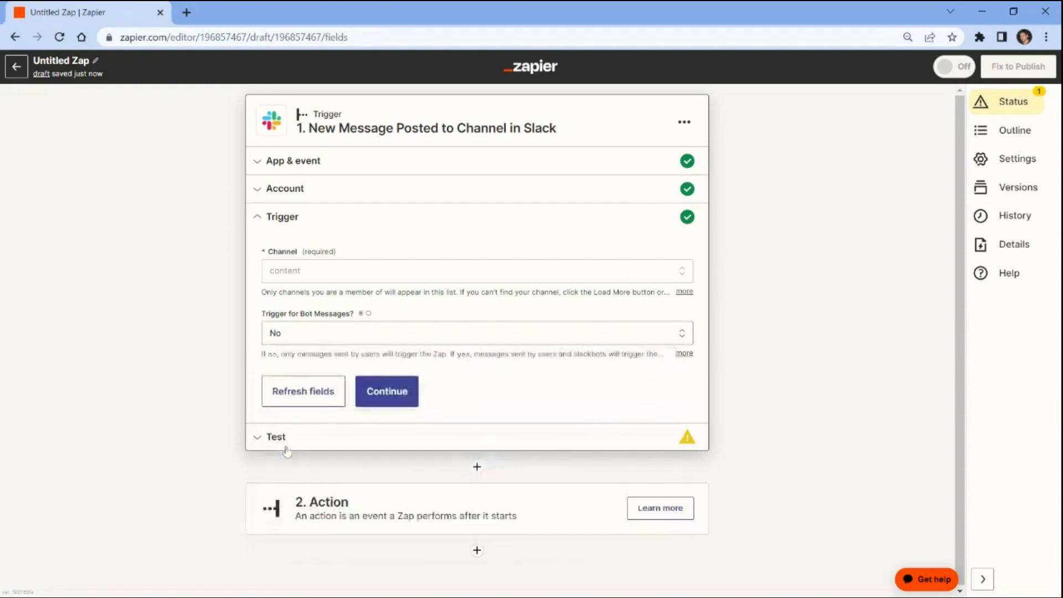
pyautogui.click(385, 394)
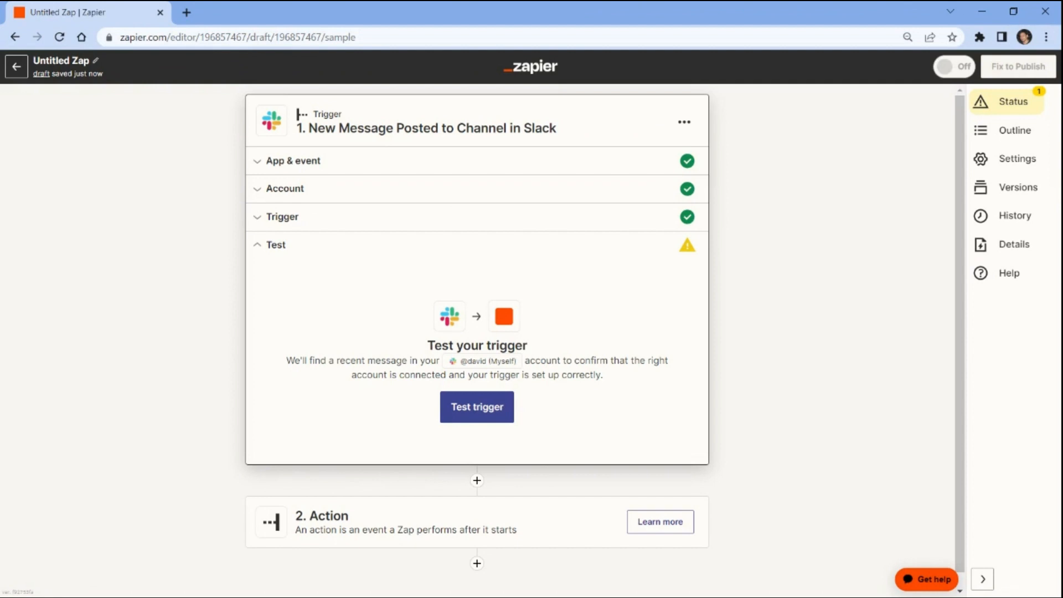
pyautogui.click(487, 409)
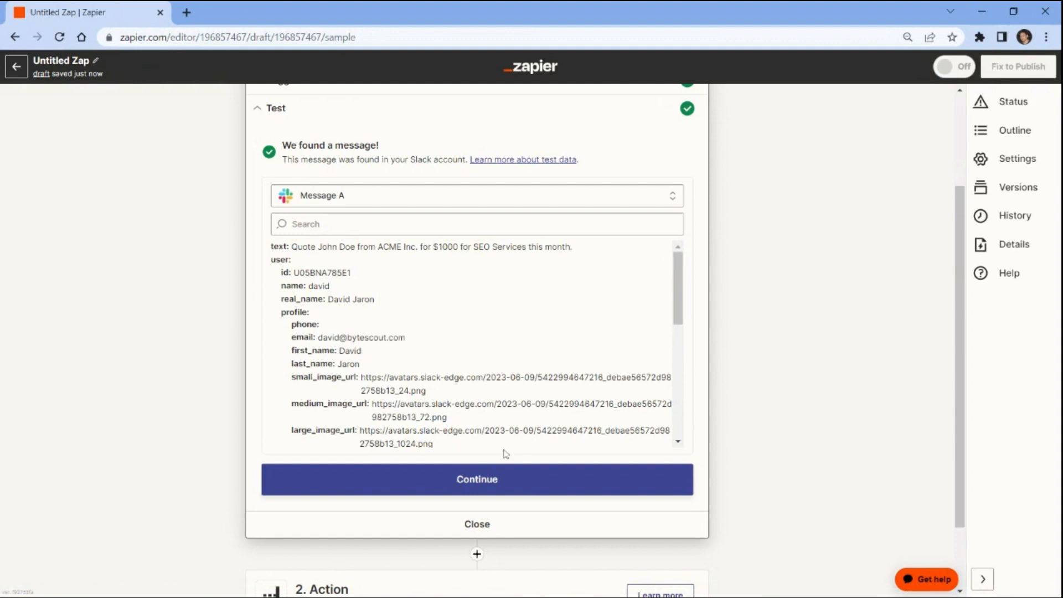
pyautogui.click(463, 495)
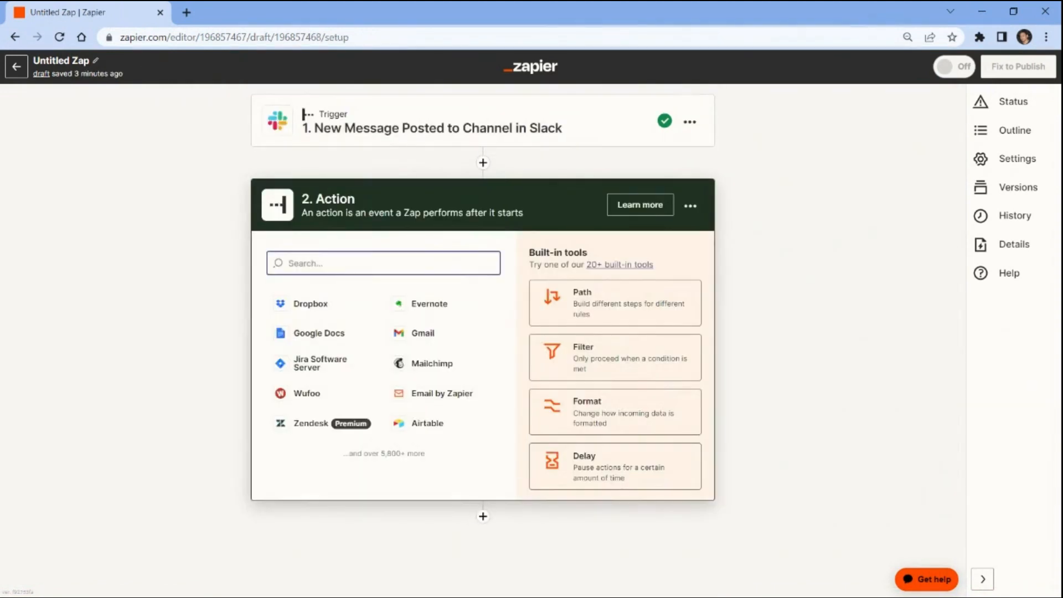
# - Add ChatGPT as the second step with the Conversation event and choose its account
pyautogui.write('chat')
pyautogui.click(312, 305)
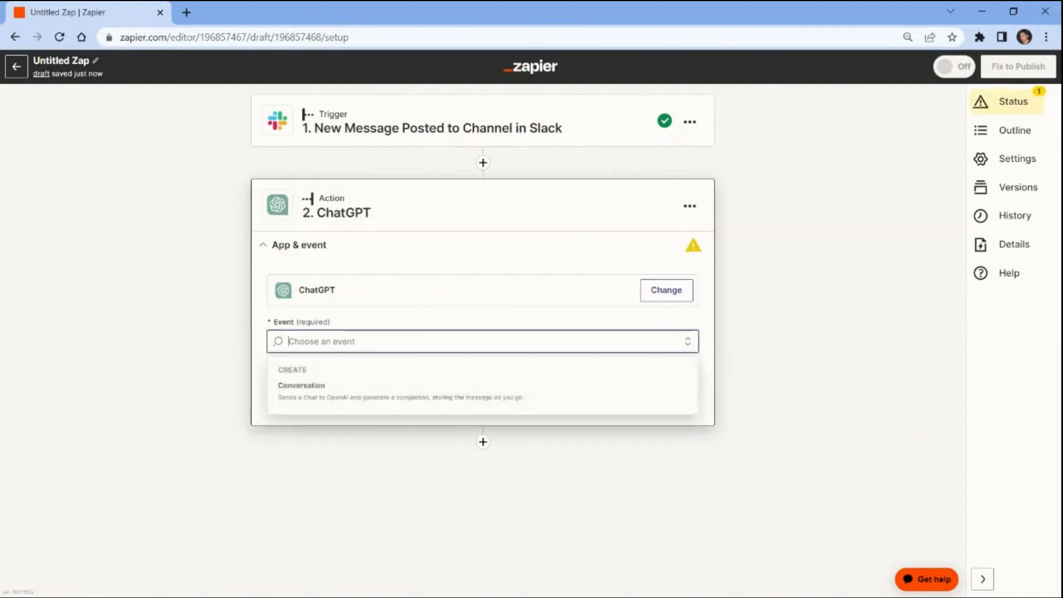
pyautogui.click(302, 392)
pyautogui.click(302, 393)
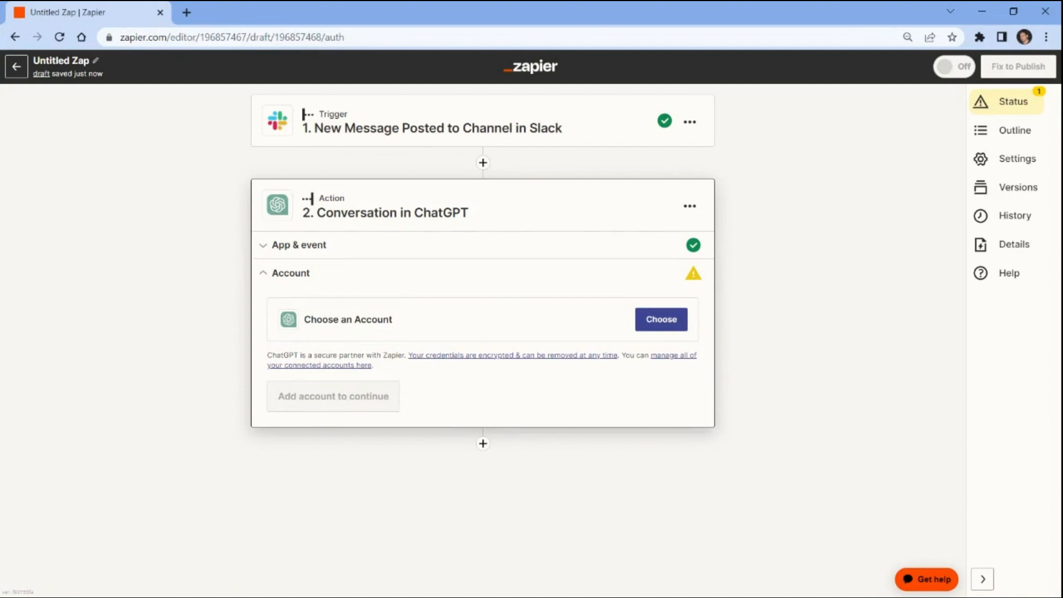
pyautogui.click(657, 321)
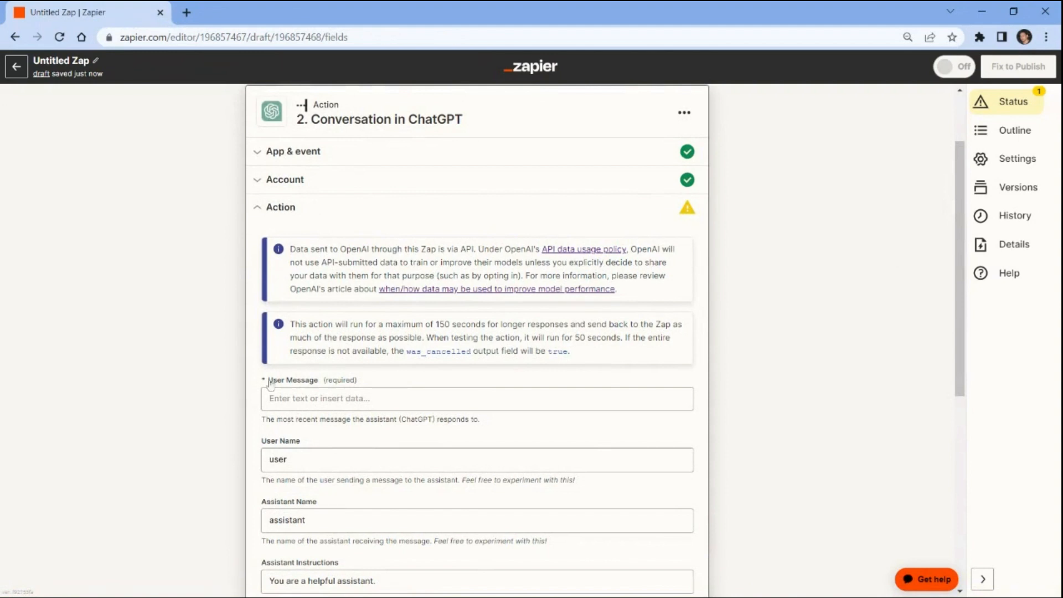
# - Enter the prompt "Please read this message: [Text] and generate a printable quote with line items for this customer in HTML code without additional messages and highlighted headers."
pyautogui.click(276, 399)
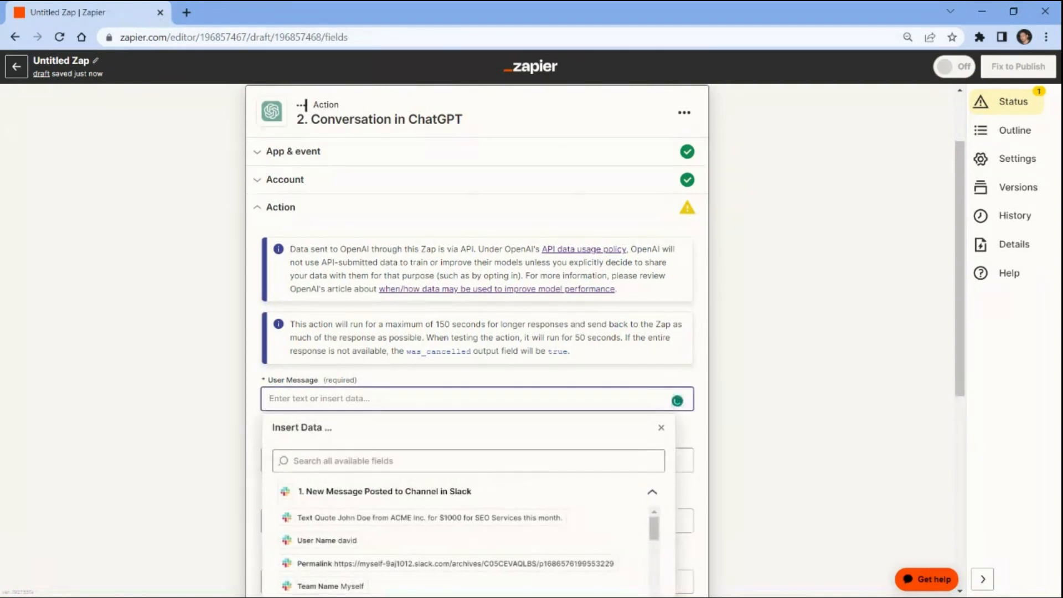
pyautogui.write('Please read this message:  and generate a printable quote with line items for this customer in HTML code without additional messages and highlighted headers.')
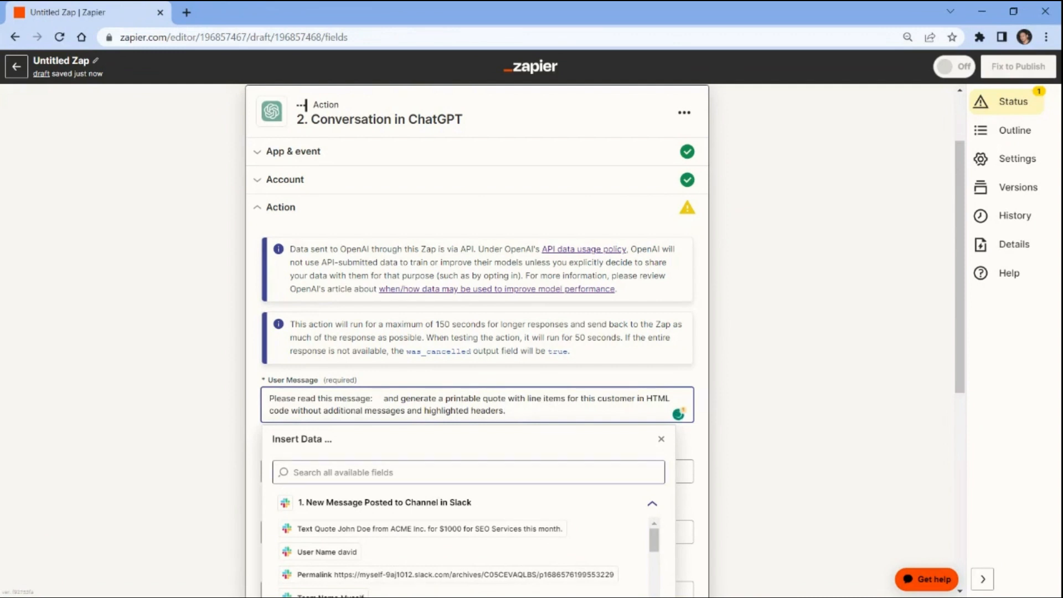
pyautogui.click(353, 530)
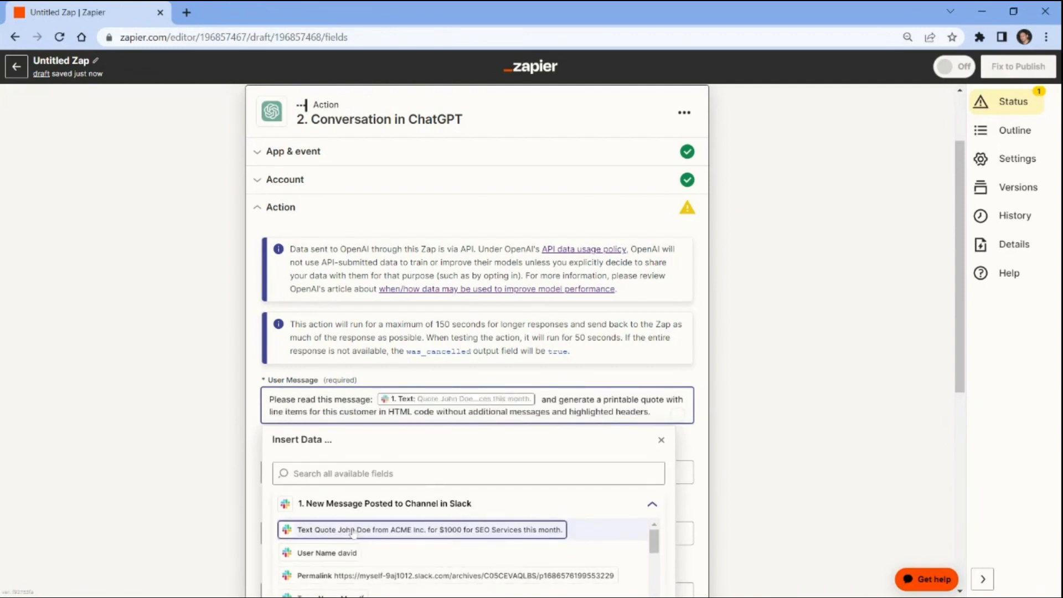
pyautogui.click(661, 439)
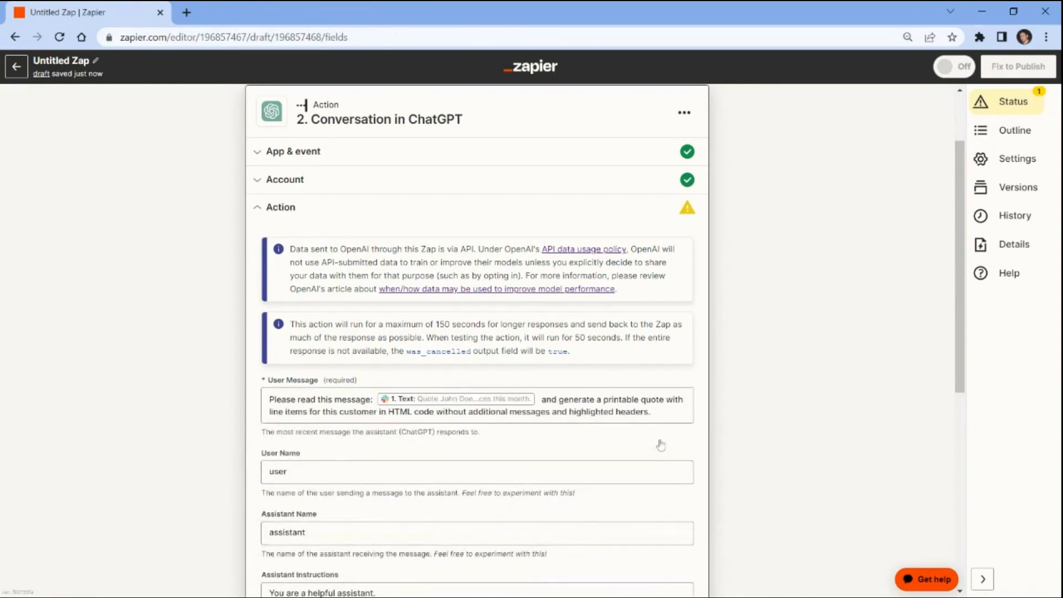
# - Set the ChatGPT action's Memory Key to Quote and continue to its test
pyautogui.scroll(-3, 661, 443)
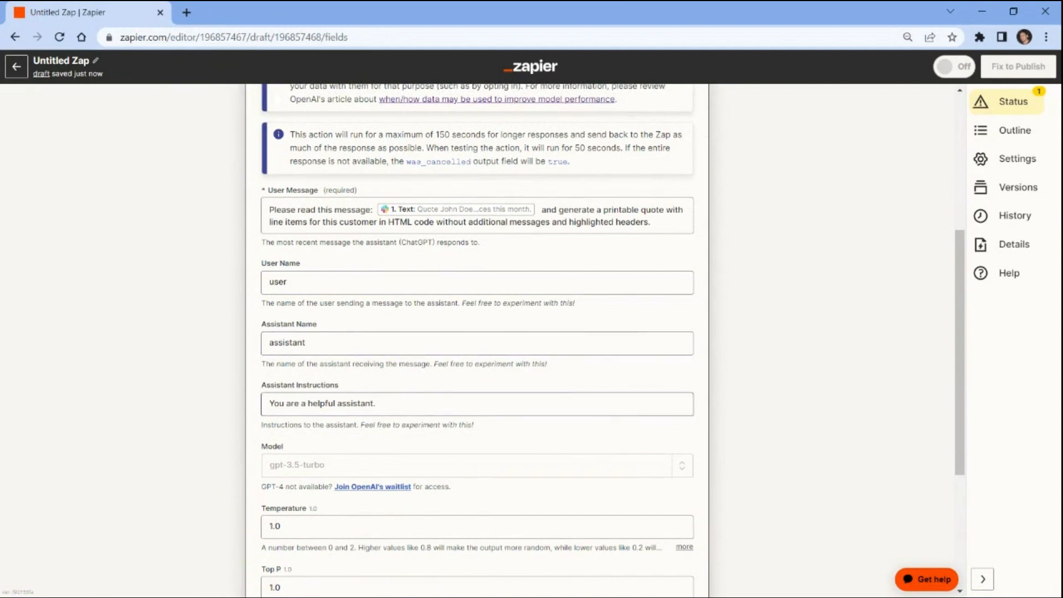
pyautogui.scroll(-3, 476, 343)
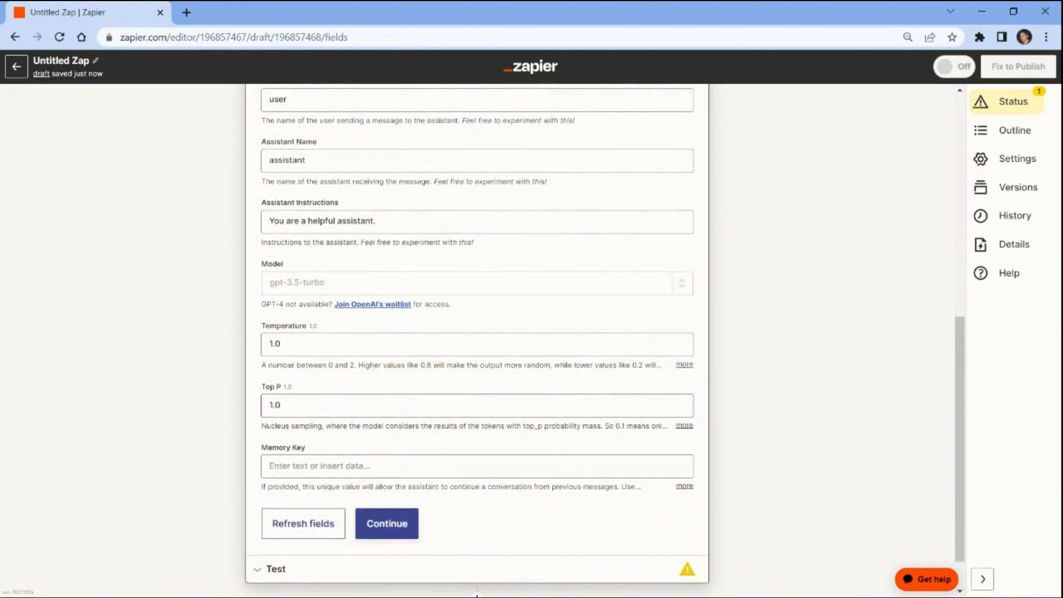
pyautogui.press('Tab')
pyautogui.write('Quote')
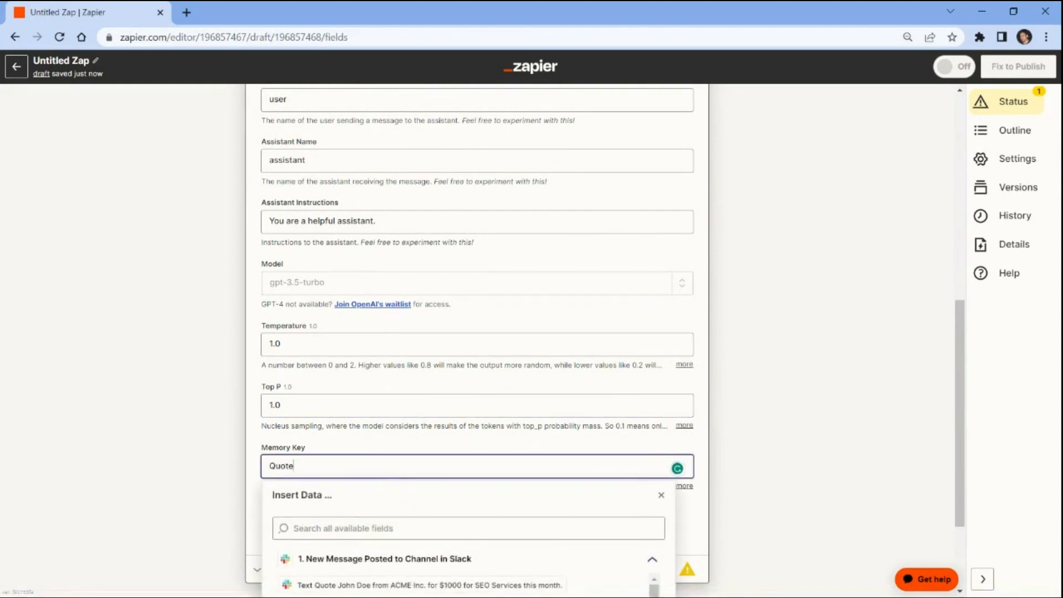
pyautogui.click(241, 467)
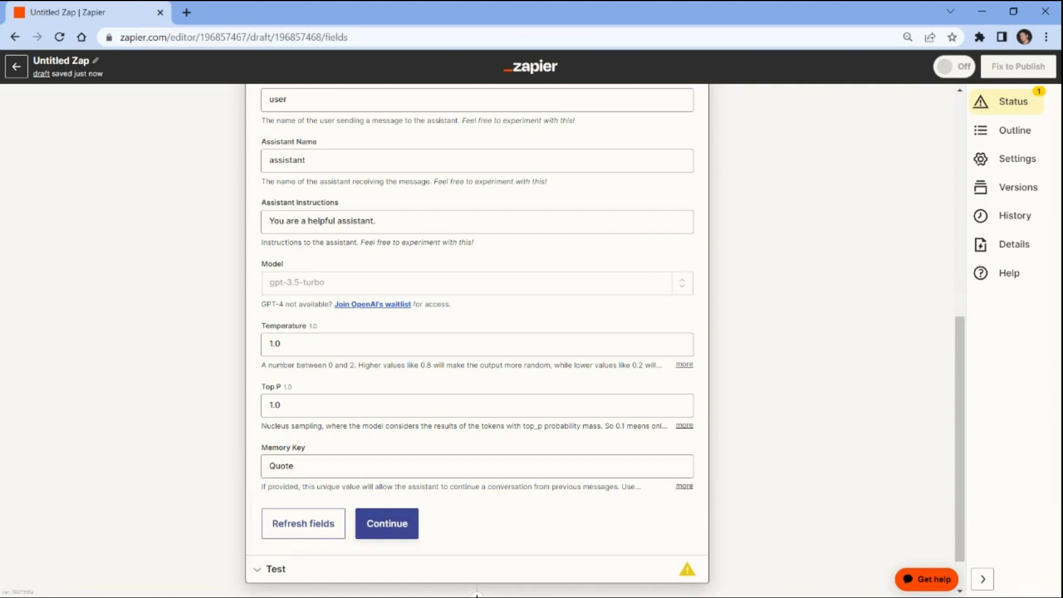
pyautogui.click(387, 524)
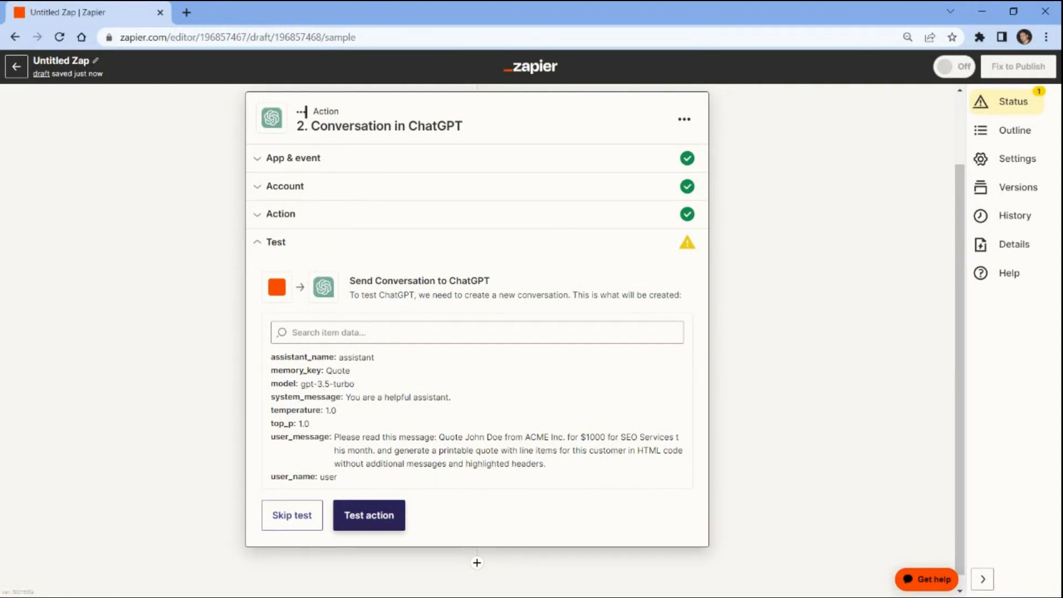
# - Test the ChatGPT action and examine the HTML code in its response
pyautogui.click(368, 515)
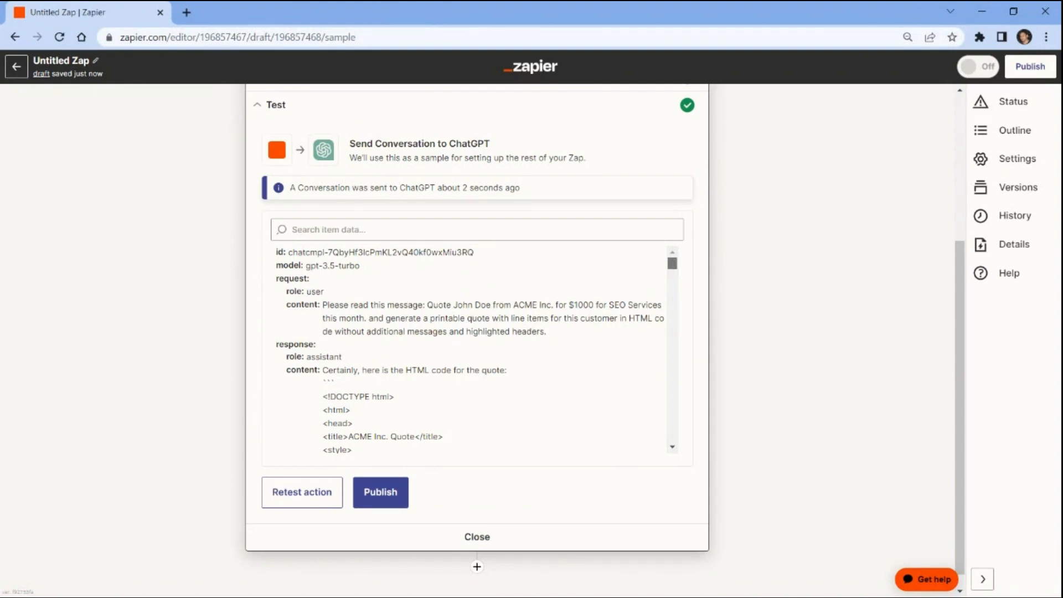
pyautogui.scroll(-6, 477, 351)
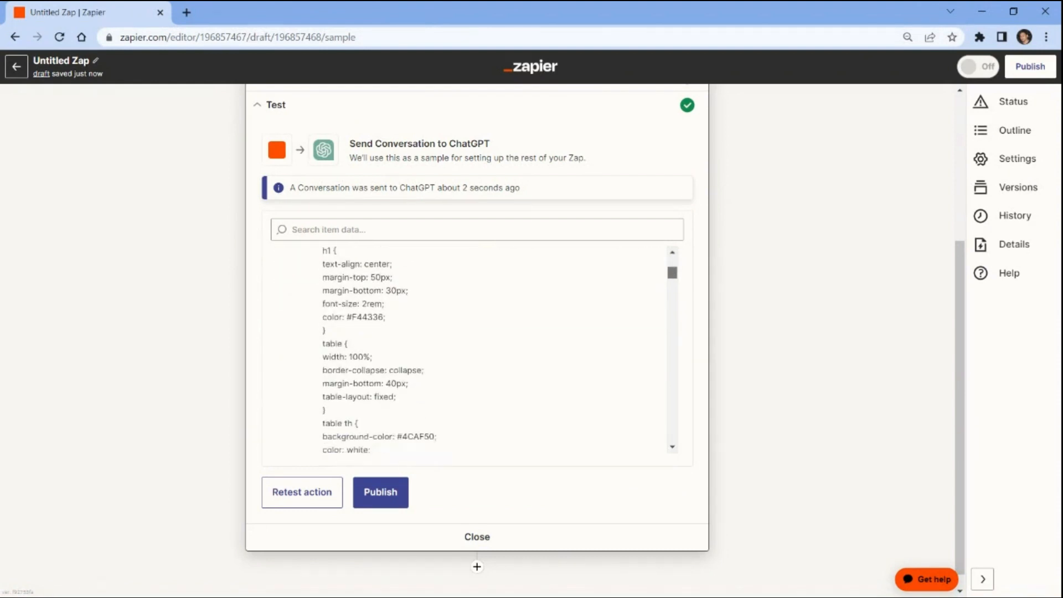
pyautogui.moveTo(673, 271); pyautogui.dragTo(673, 365)
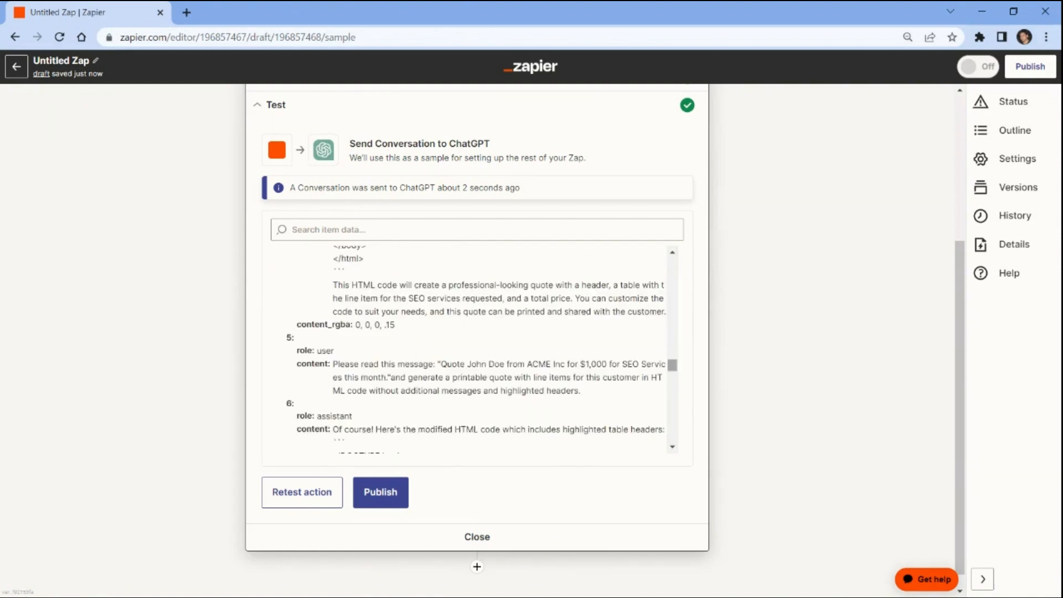
# - Add PDF.co as the third step with the Anything to PDF Converter event
pyautogui.click(476, 568)
pyautogui.write('pdf')
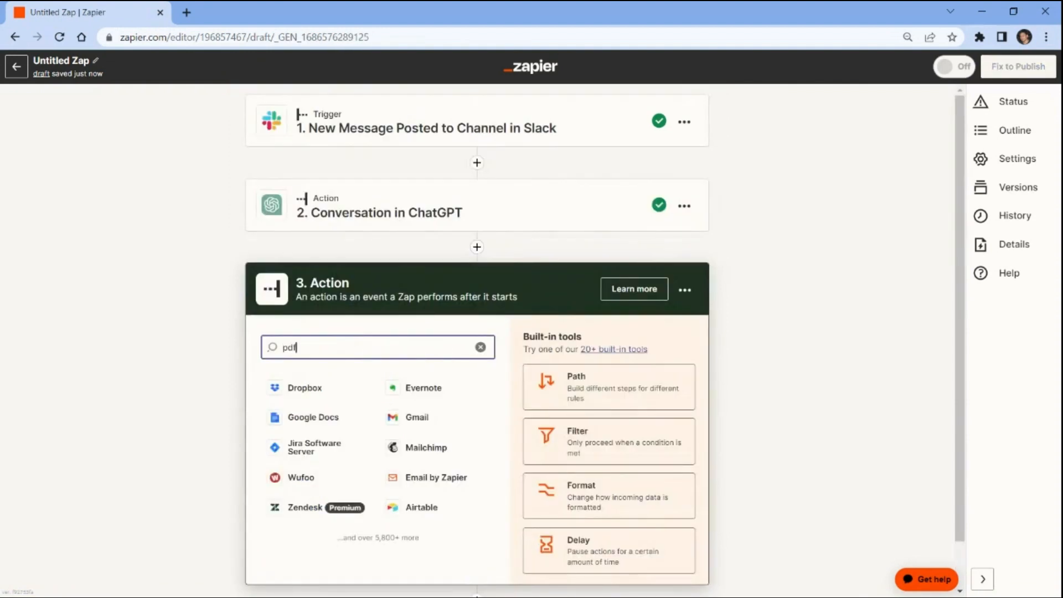
pyautogui.write('co')
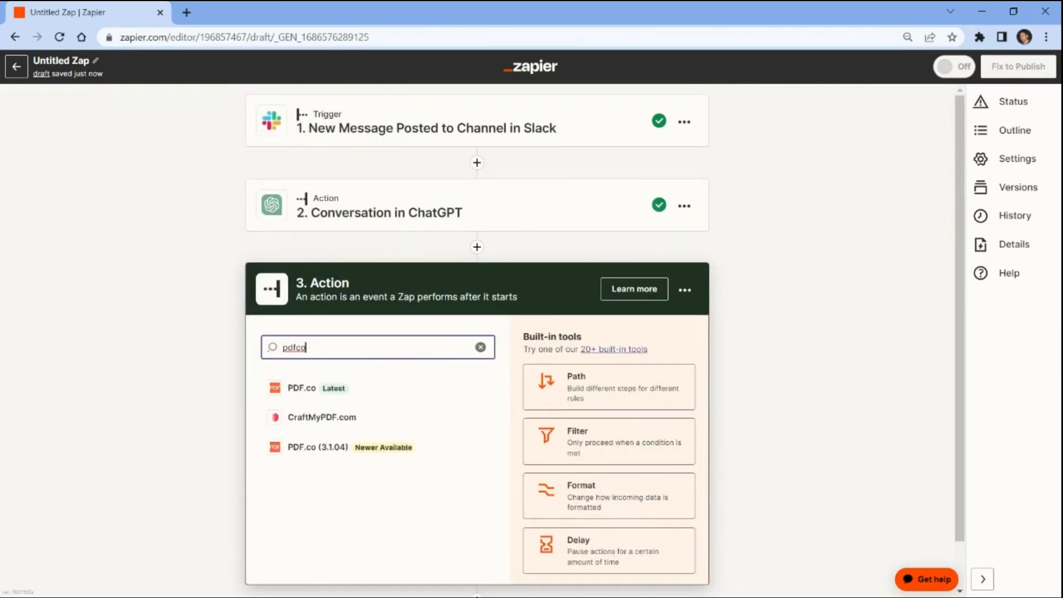
pyautogui.click(308, 388)
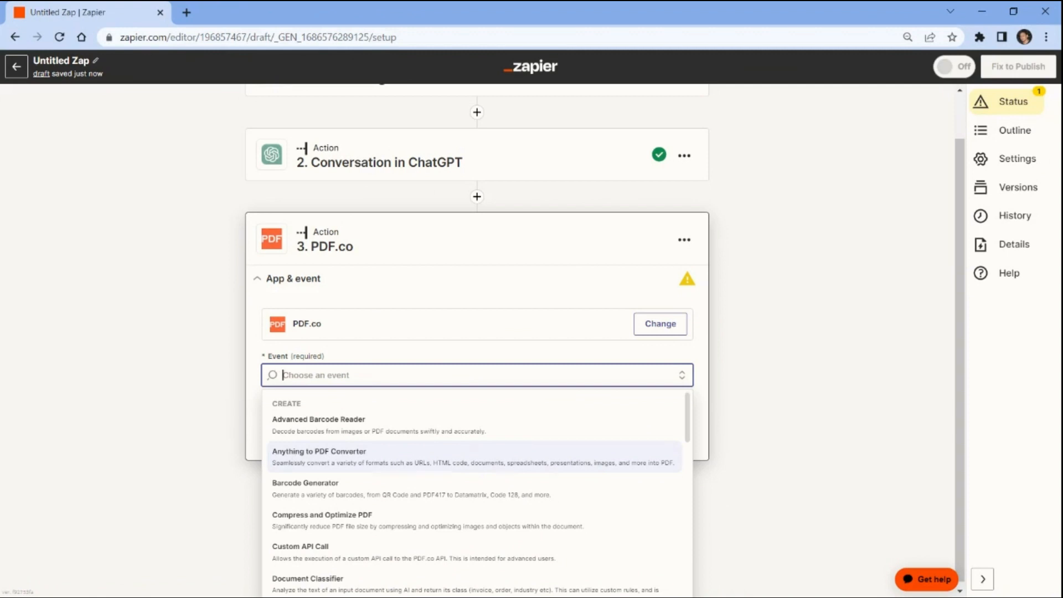
pyautogui.click(298, 456)
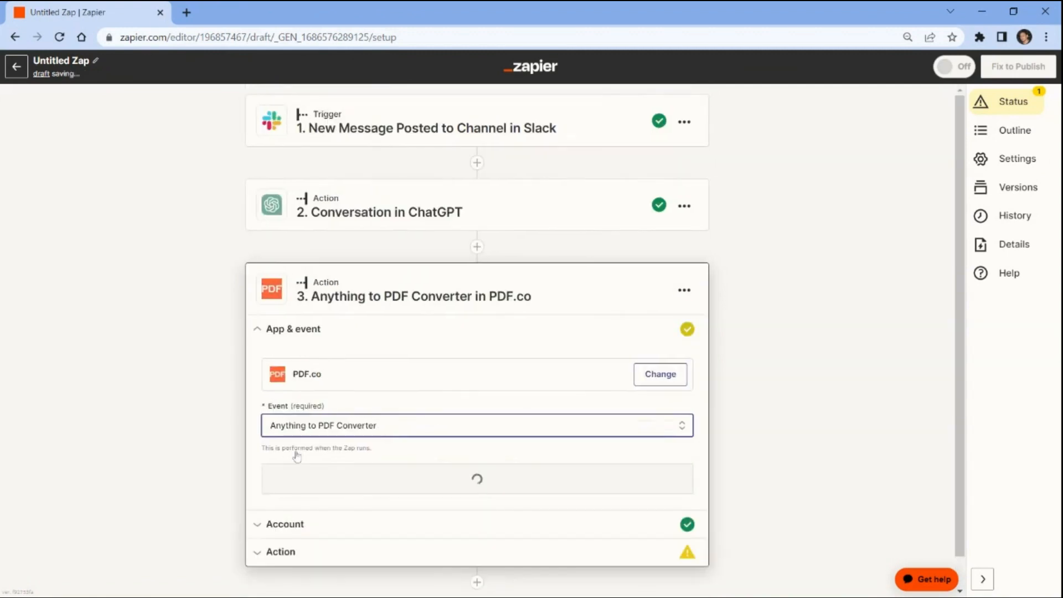
pyautogui.click(299, 479)
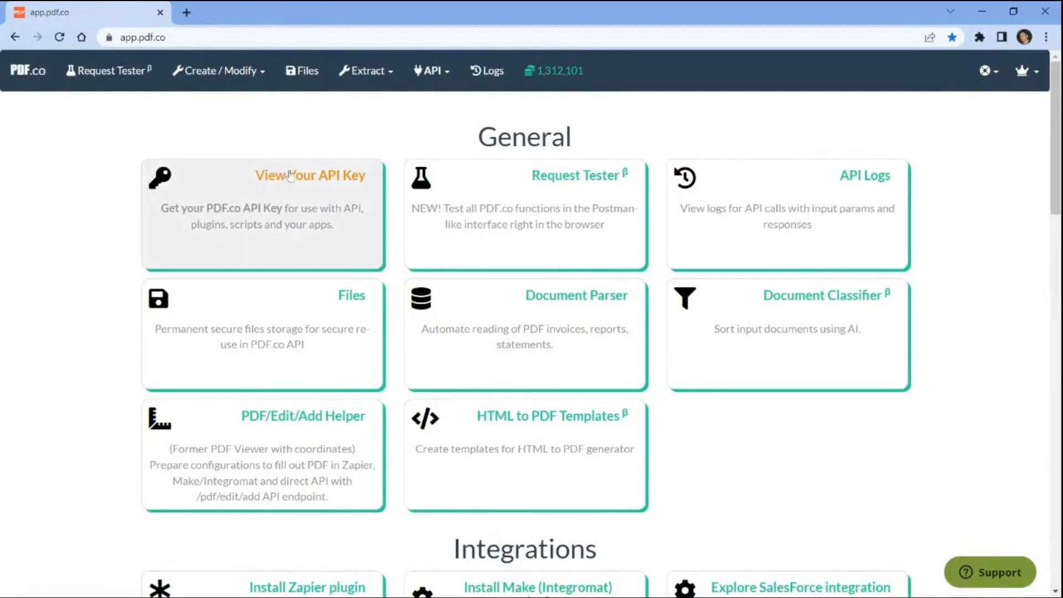
# - Copy the account's API key from the PDF.co dashboard
pyautogui.click(291, 175)
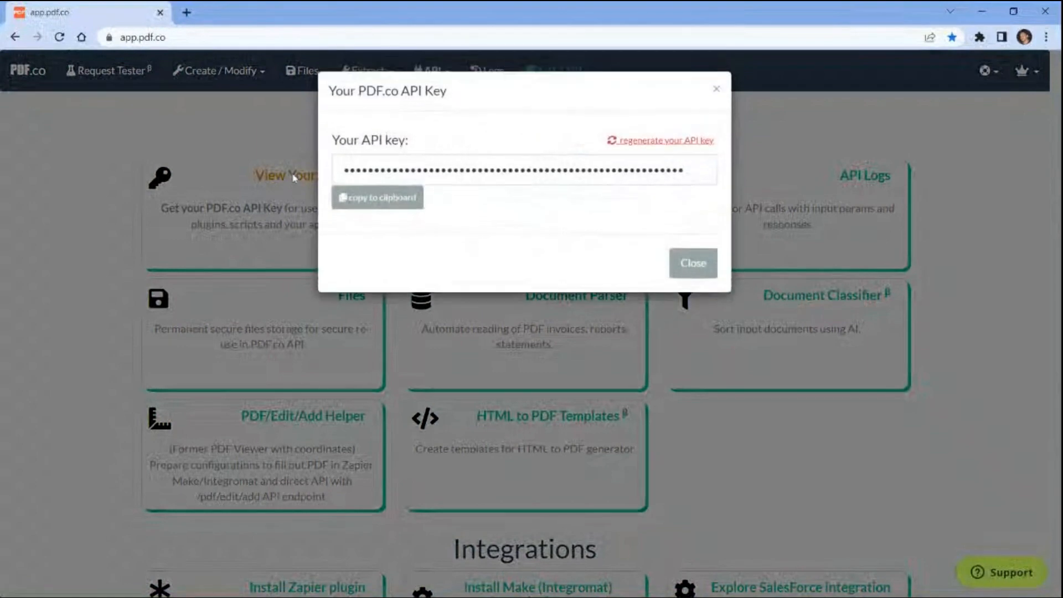
pyautogui.click(380, 204)
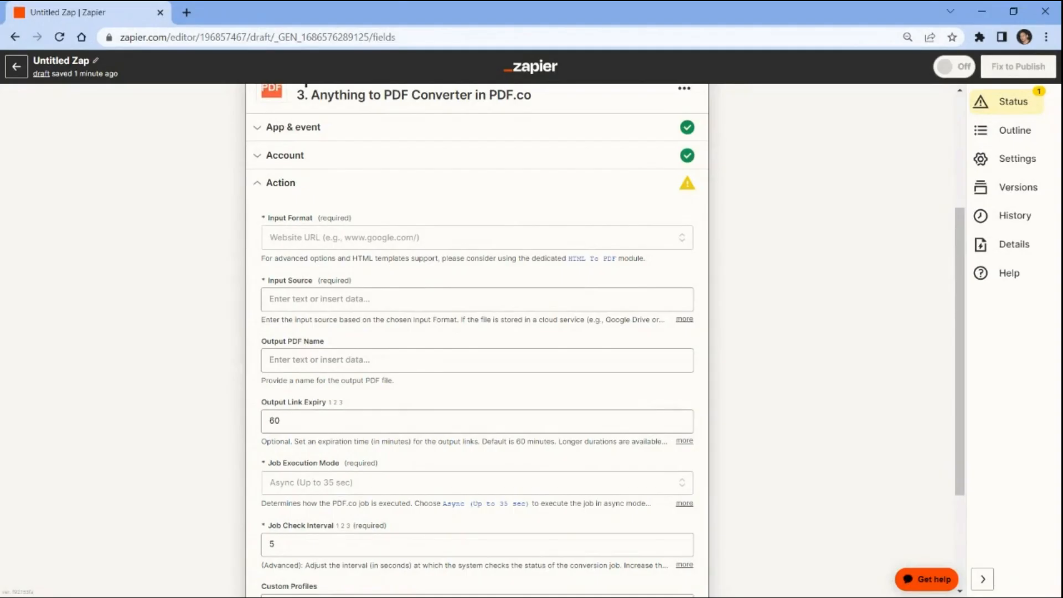
# - Set the converter's Input Format to Raw HTML code and map its Input Source to ChatGPT's Assistant Response Message
pyautogui.click(282, 238)
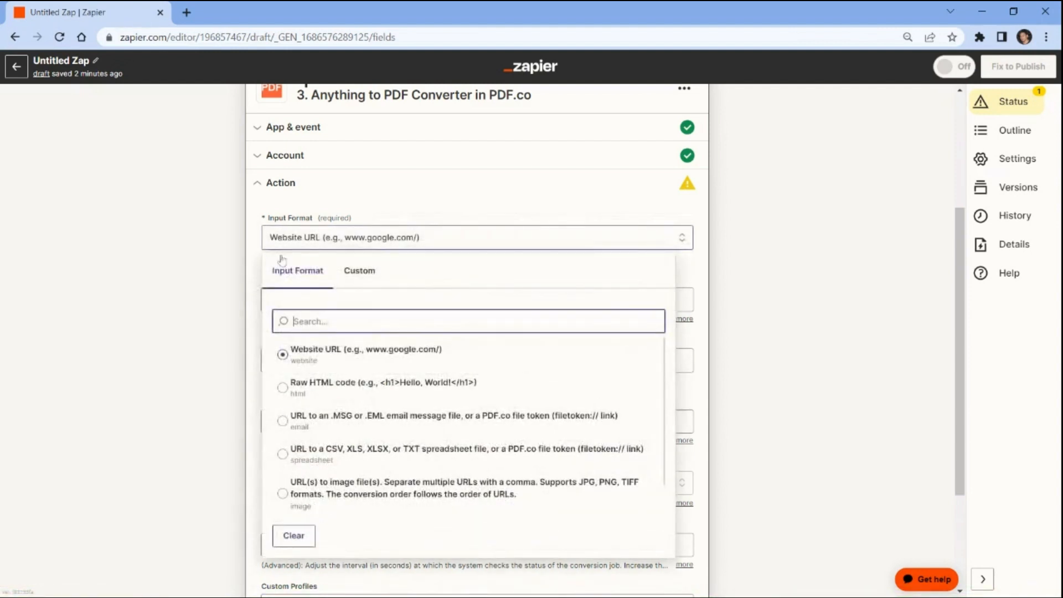
pyautogui.click(283, 386)
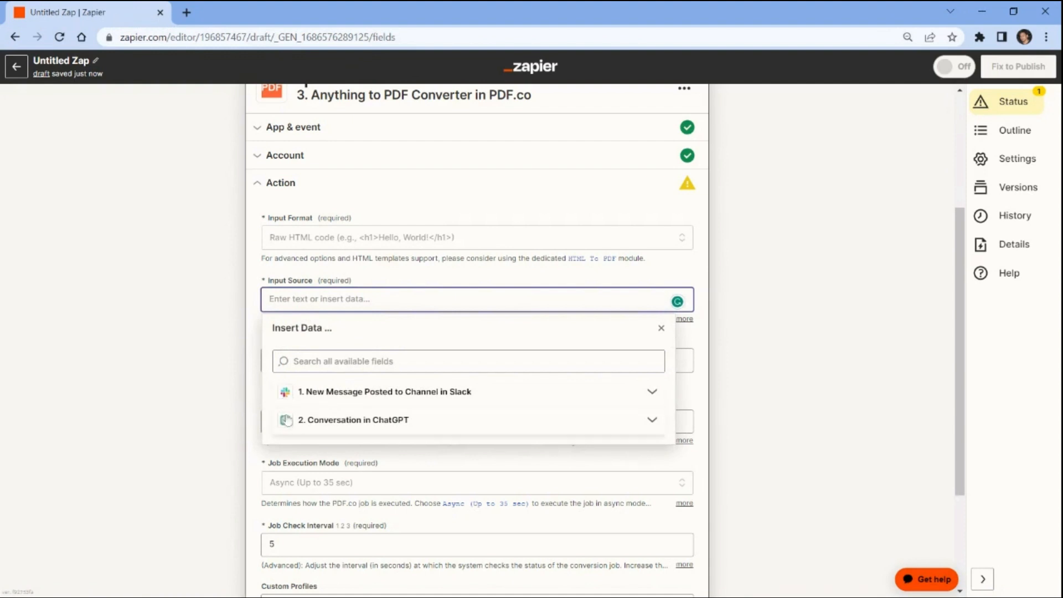
pyautogui.click(286, 421)
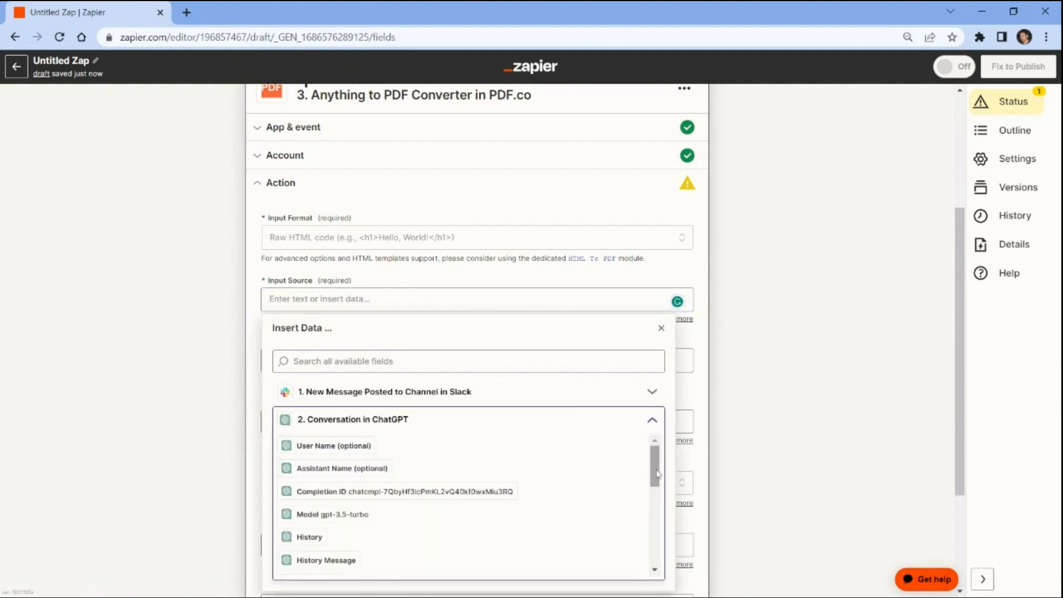
pyautogui.moveTo(655, 476); pyautogui.dragTo(656, 538)
pyautogui.click(609, 543)
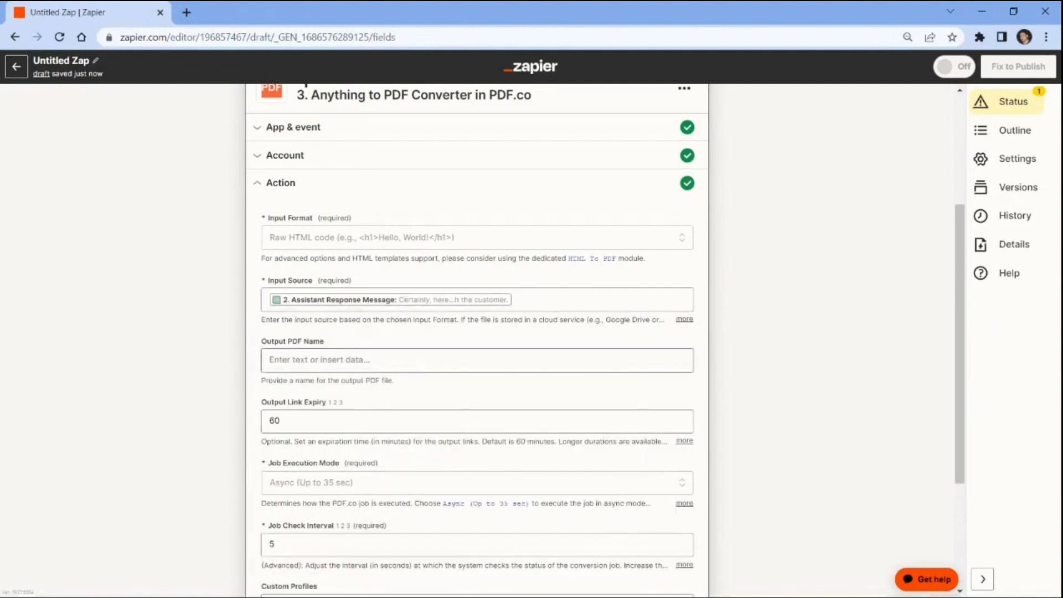
# - Set the Output PDF Name to new_output_generated and continue to the PDF.co action's test
pyautogui.click(368, 360)
pyautogui.write('new')
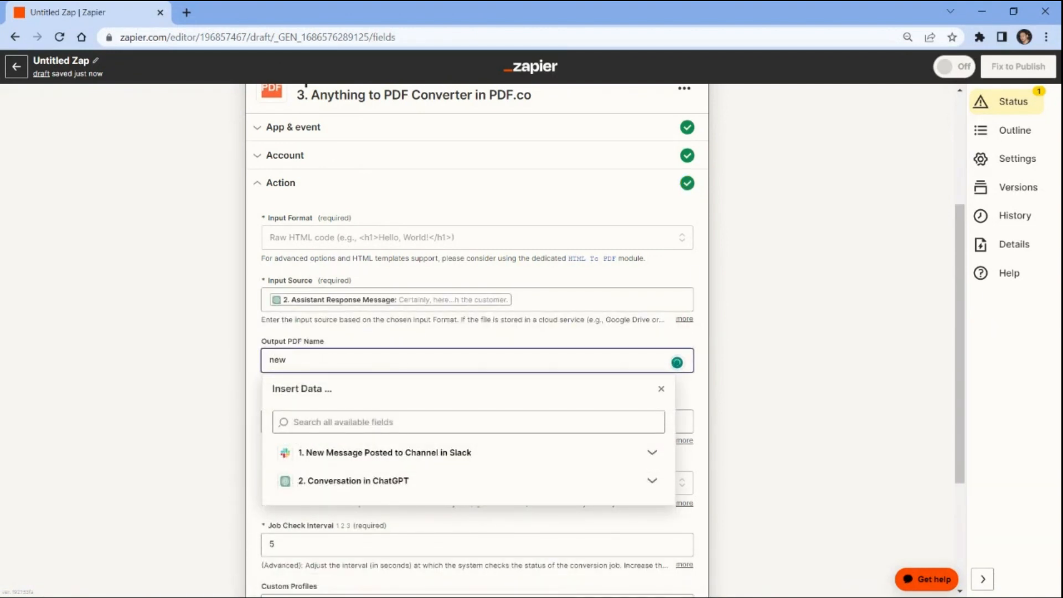
pyautogui.write('_output_generated')
pyautogui.click(232, 361)
pyautogui.scroll(-3, 232, 361)
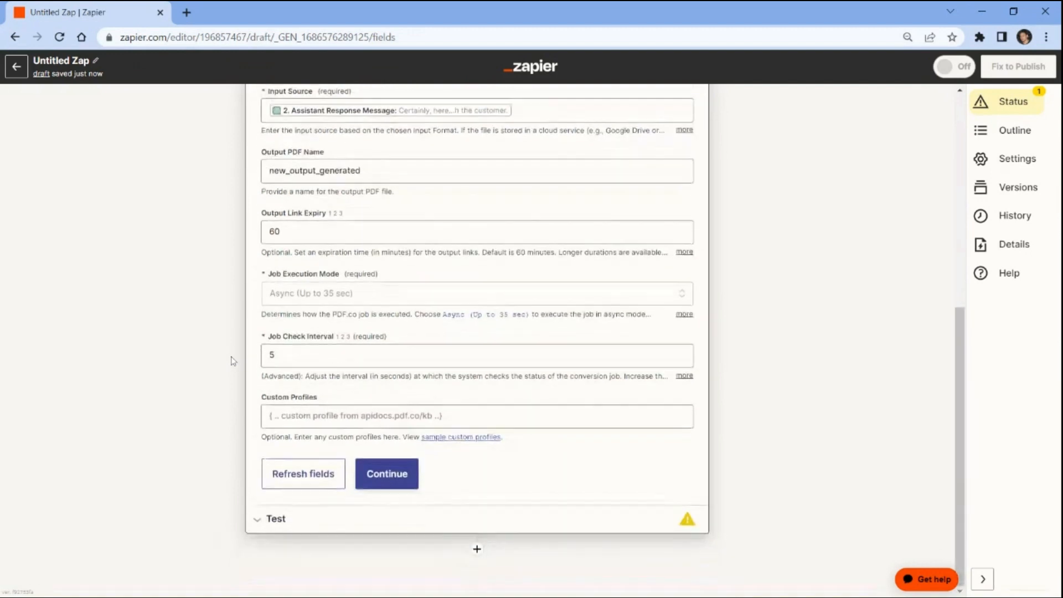
pyautogui.click(384, 471)
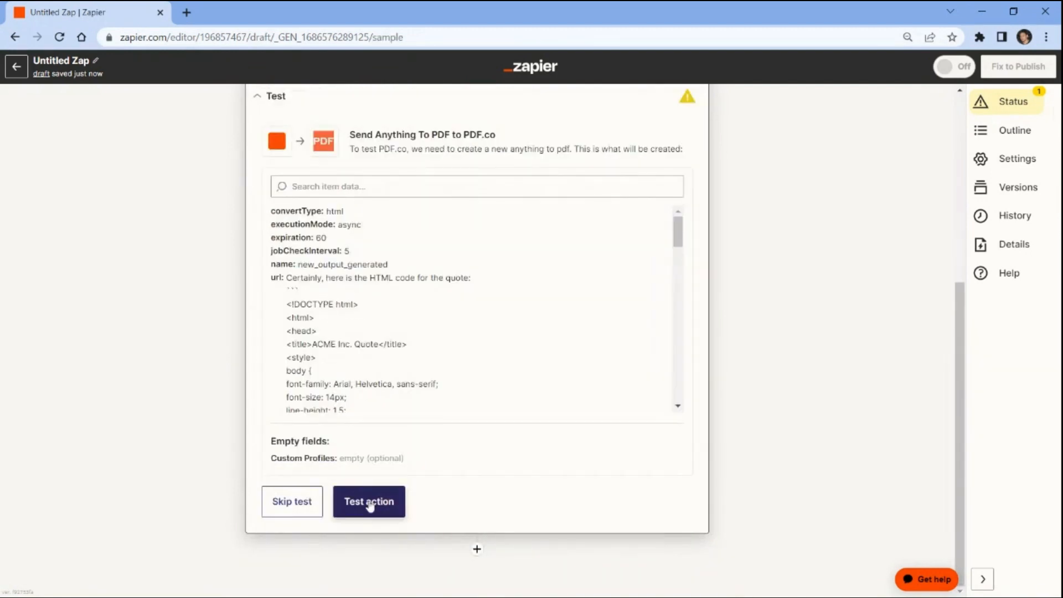
# - Test the PDF.co action and open the generated PDF's URL from the response in a new browser tab
pyautogui.click(369, 501)
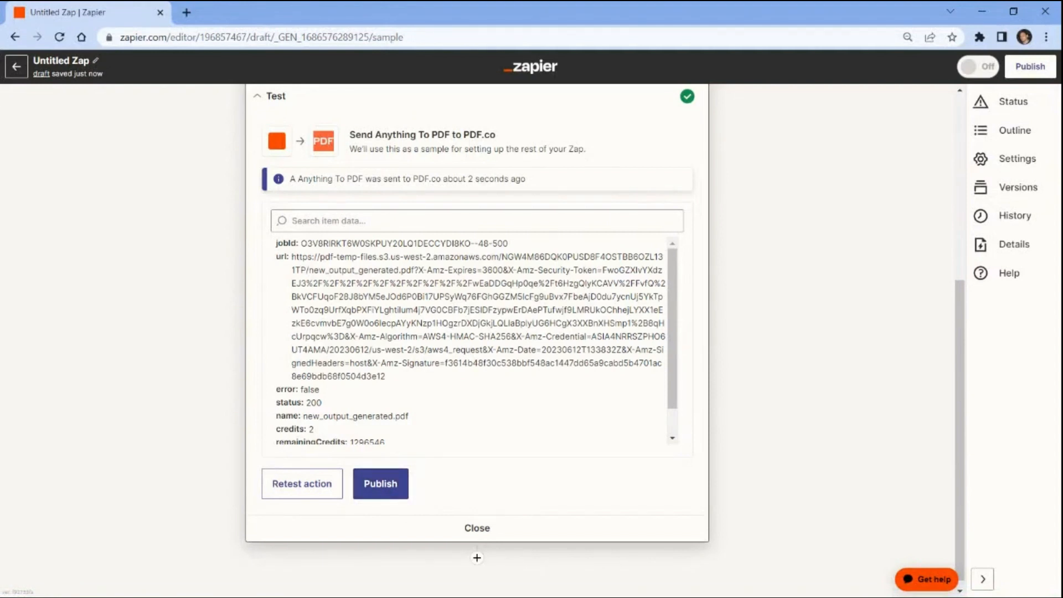
pyautogui.tripleClick(478, 316)
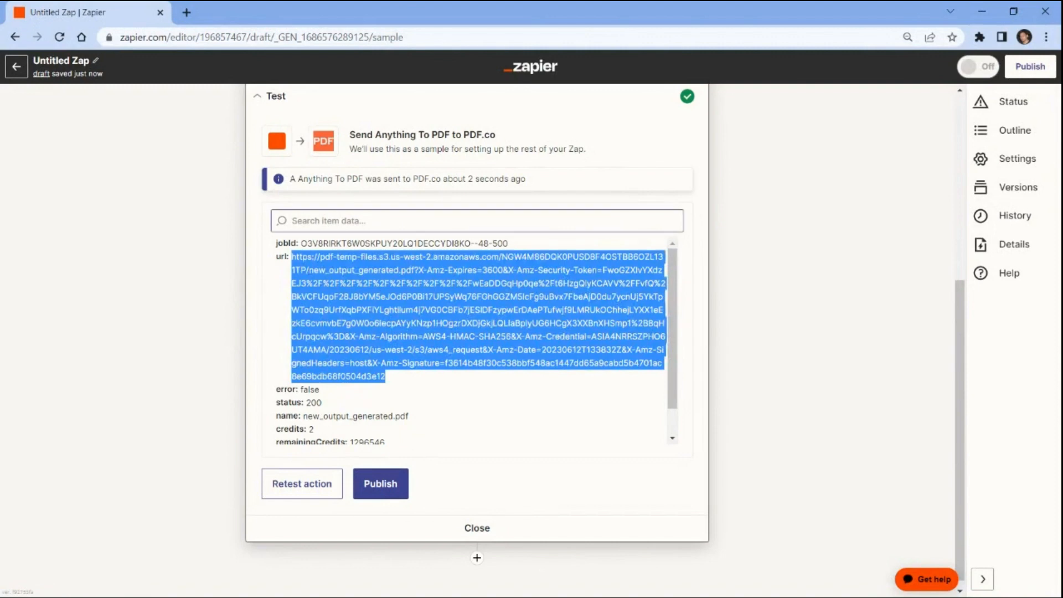
pyautogui.click(187, 13)
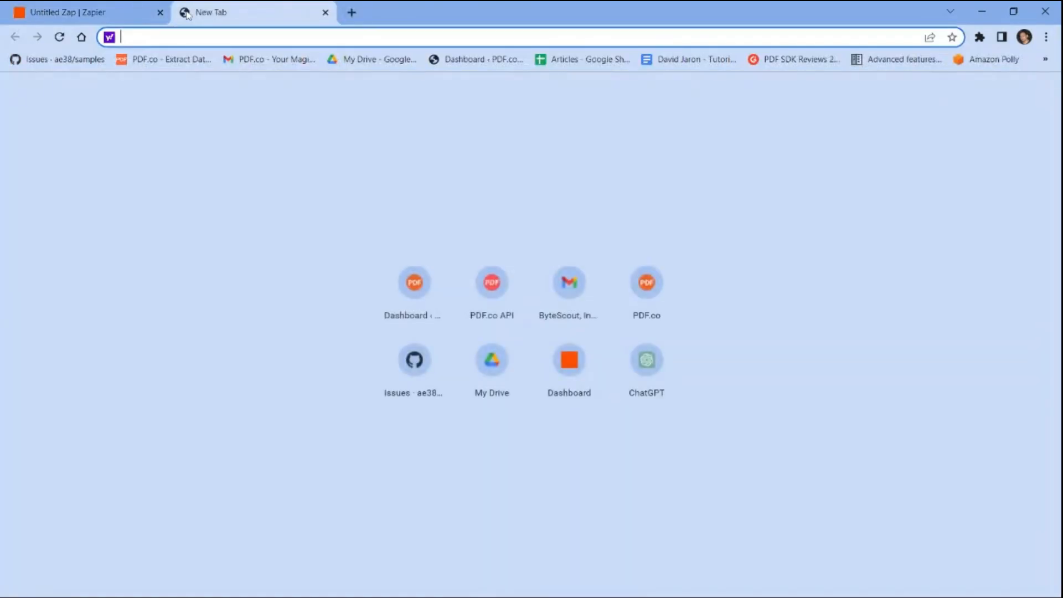
pyautogui.hotkey('ctrl', 'v')
pyautogui.press('Return')
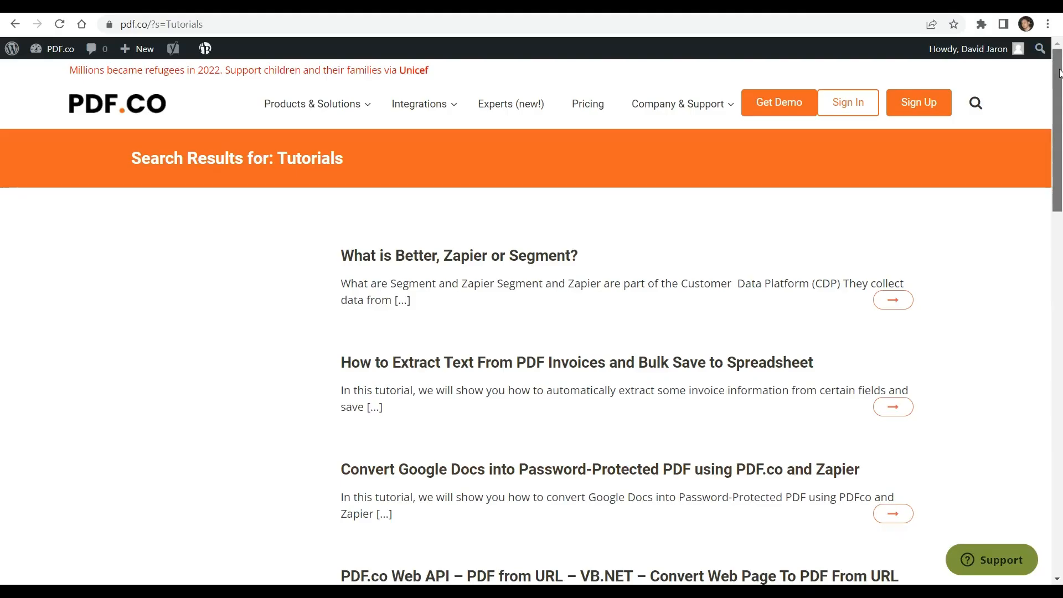
pyautogui.scroll(-5, 532, 332)
pyautogui.moveTo(1060, 103); pyautogui.dragTo(1061, 221)
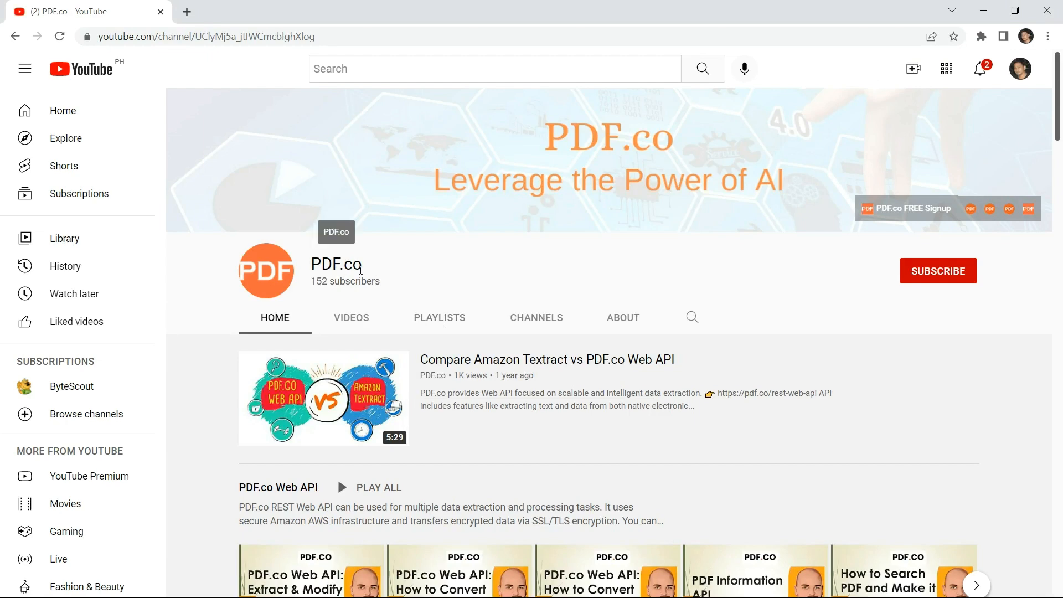
pyautogui.scroll(-10, 1060, 226)
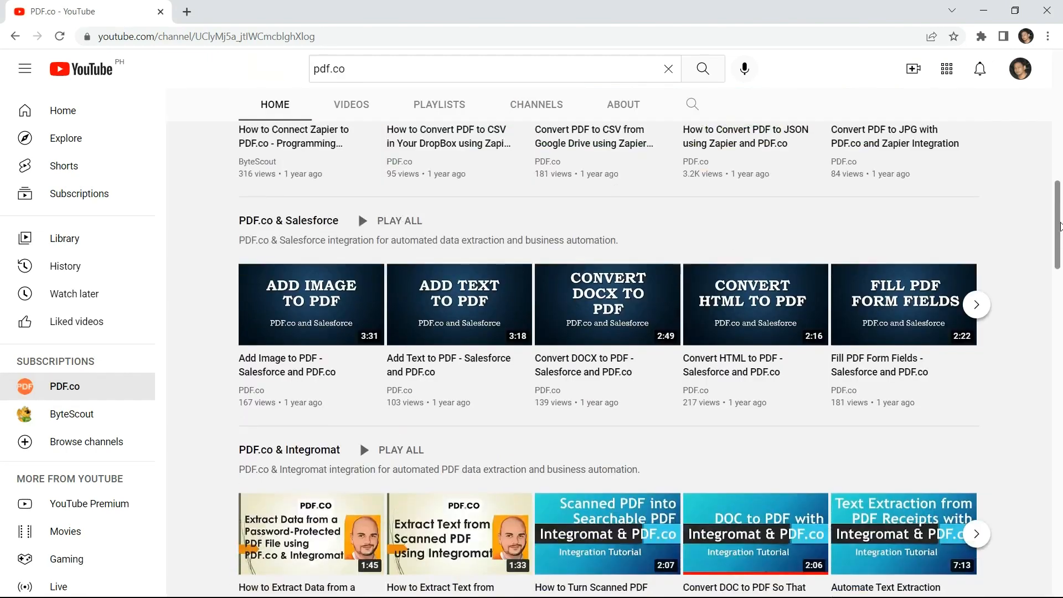
pyautogui.moveTo(1061, 226); pyautogui.dragTo(1061, 303)
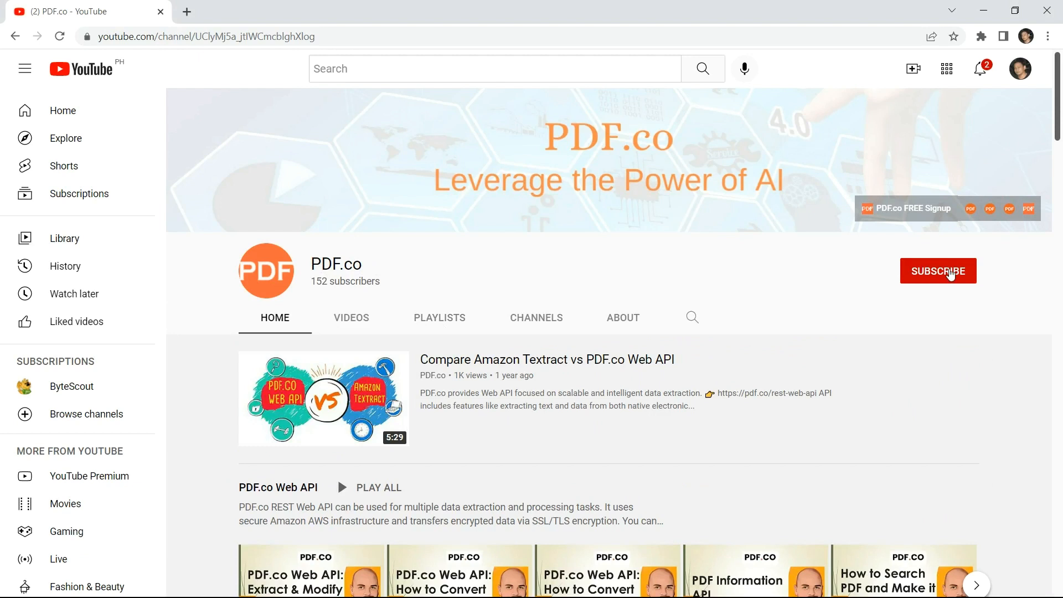
# - Subscribe to the PDF.co YouTube channel and set its notifications to All
pyautogui.click(950, 274)
pyautogui.click(965, 271)
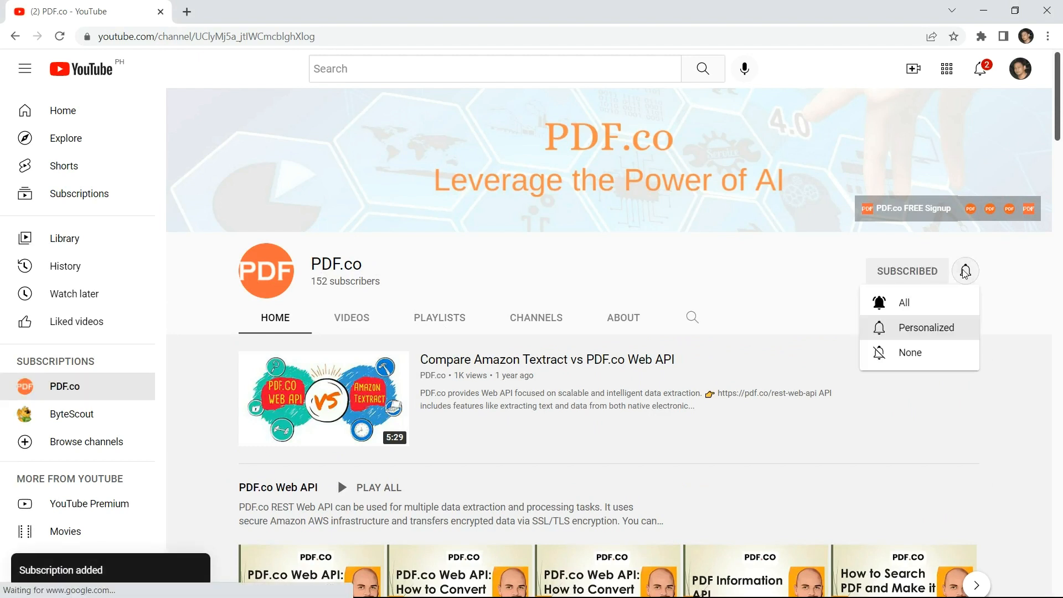
pyautogui.click(913, 304)
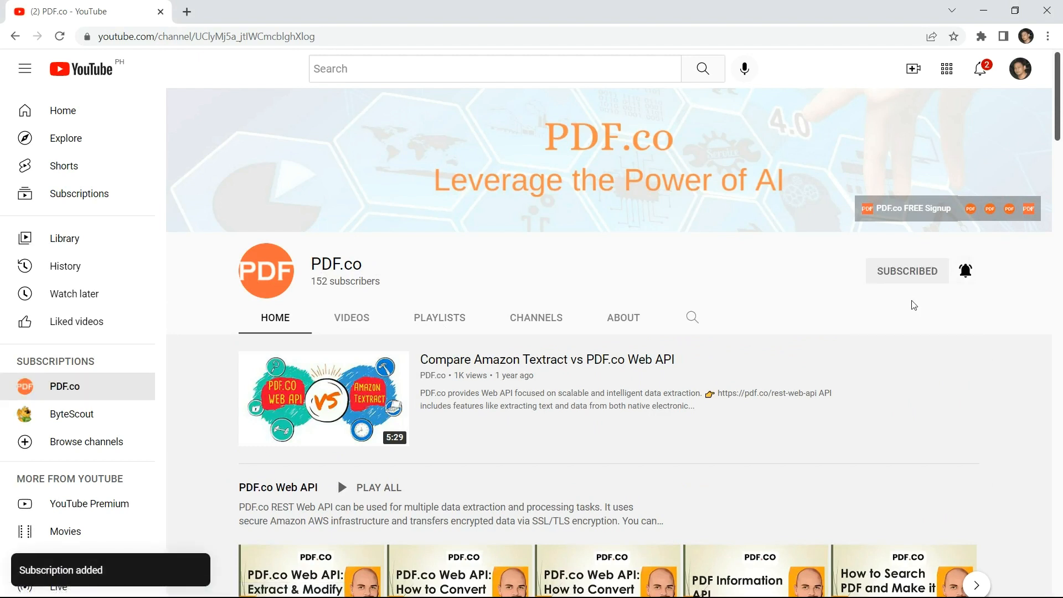